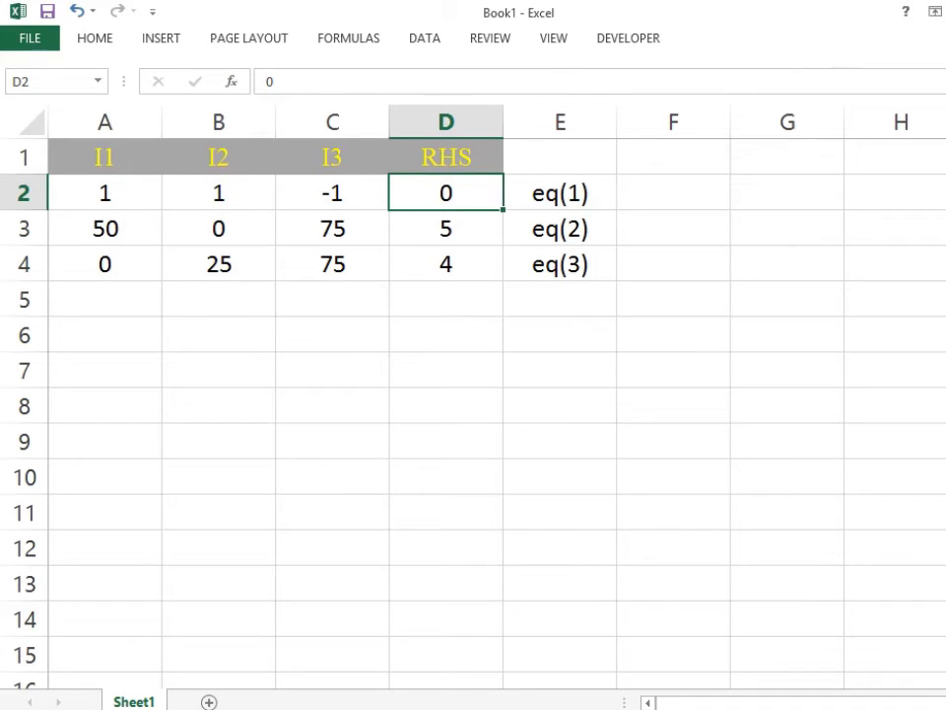
Link D6 to the first RHS value with =D2 and copy the formula down to D7:D8
{"action": "left_click", "coordinate": [446, 334]}
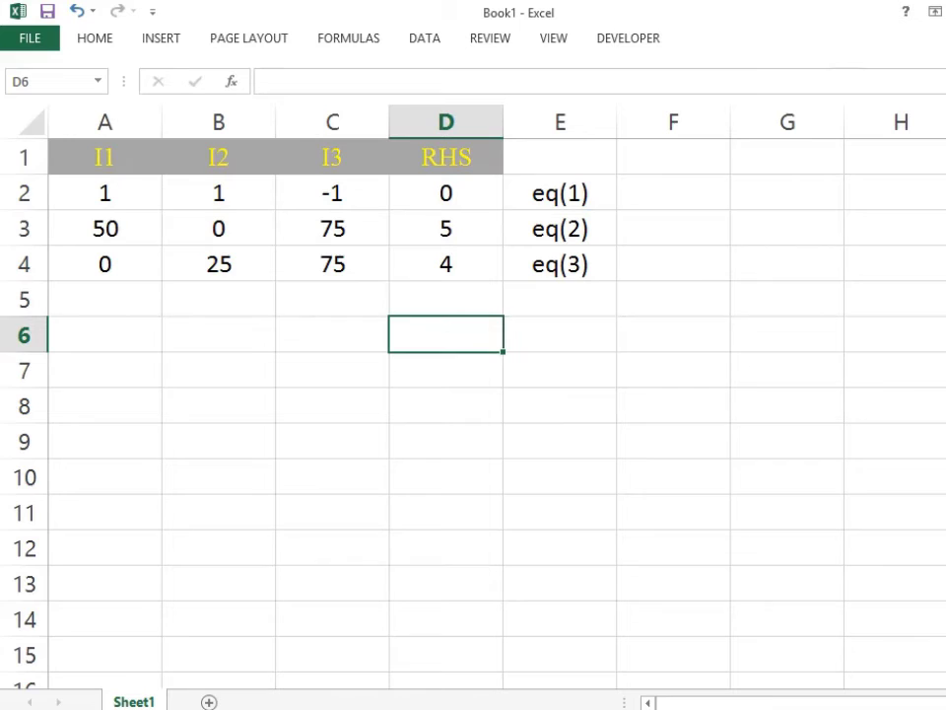
{"action": "type", "text": "="}
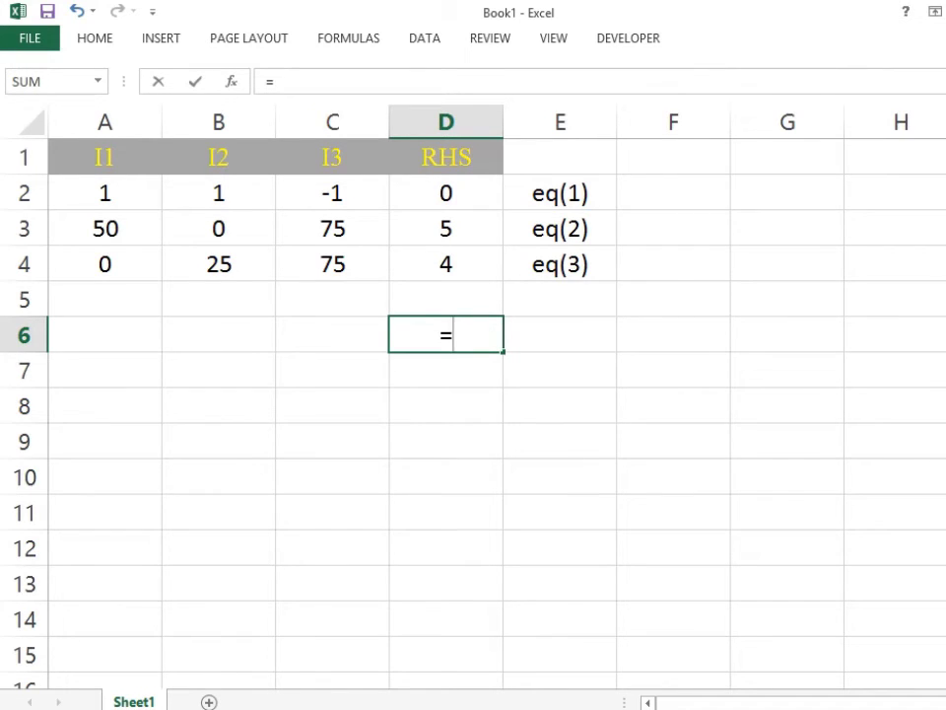
{"action": "left_click", "coordinate": [446, 192]}
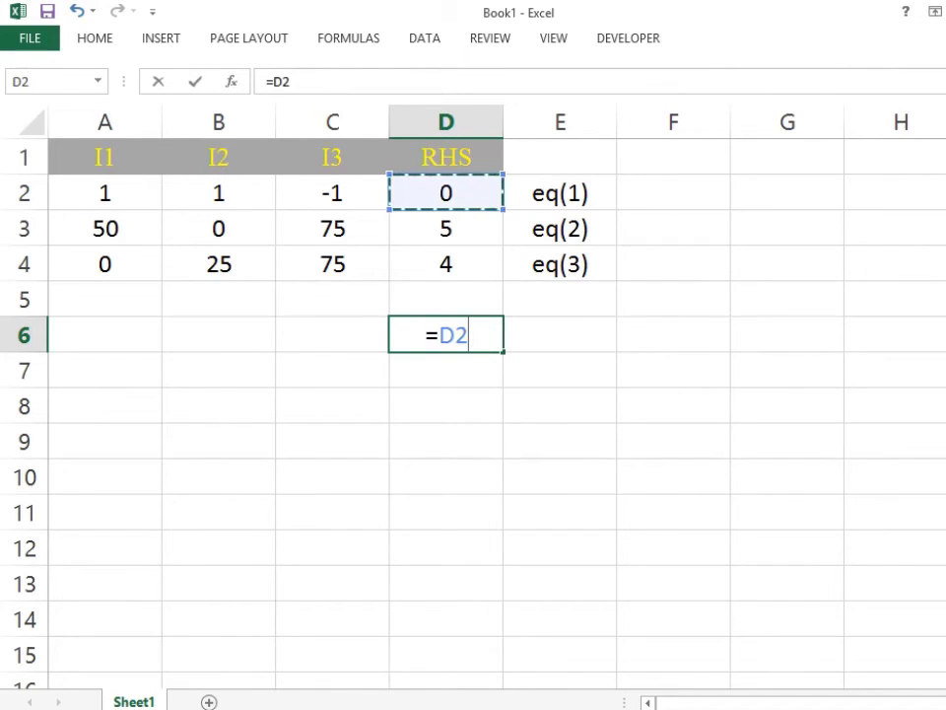
{"action": "key", "text": "Return"}
{"action": "left_click", "coordinate": [445, 334]}
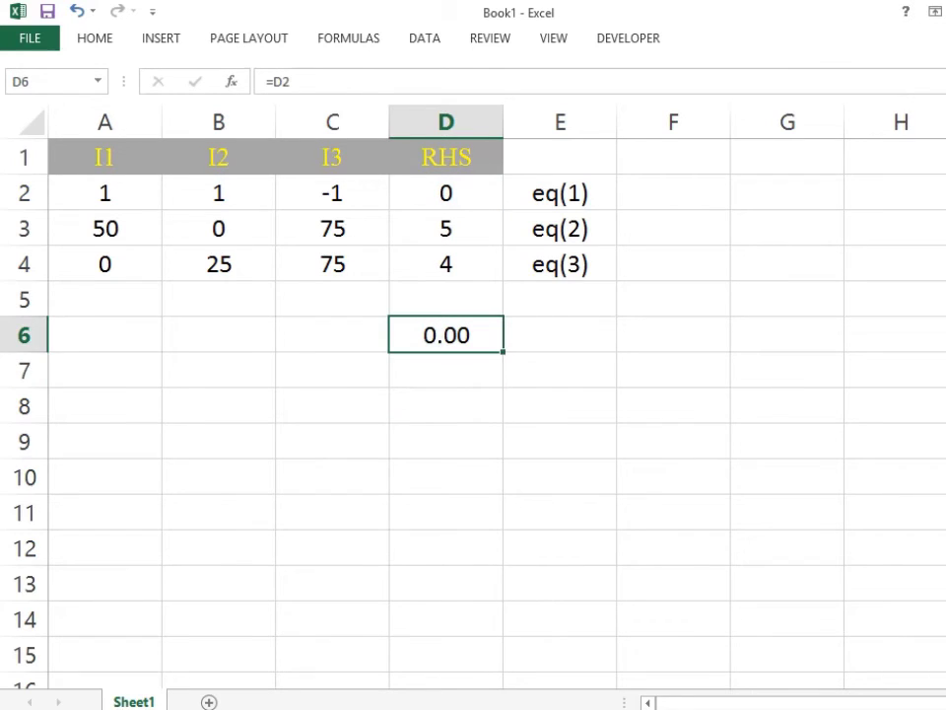
{"action": "key", "text": "ctrl+c"}
{"action": "key", "text": "Down"}
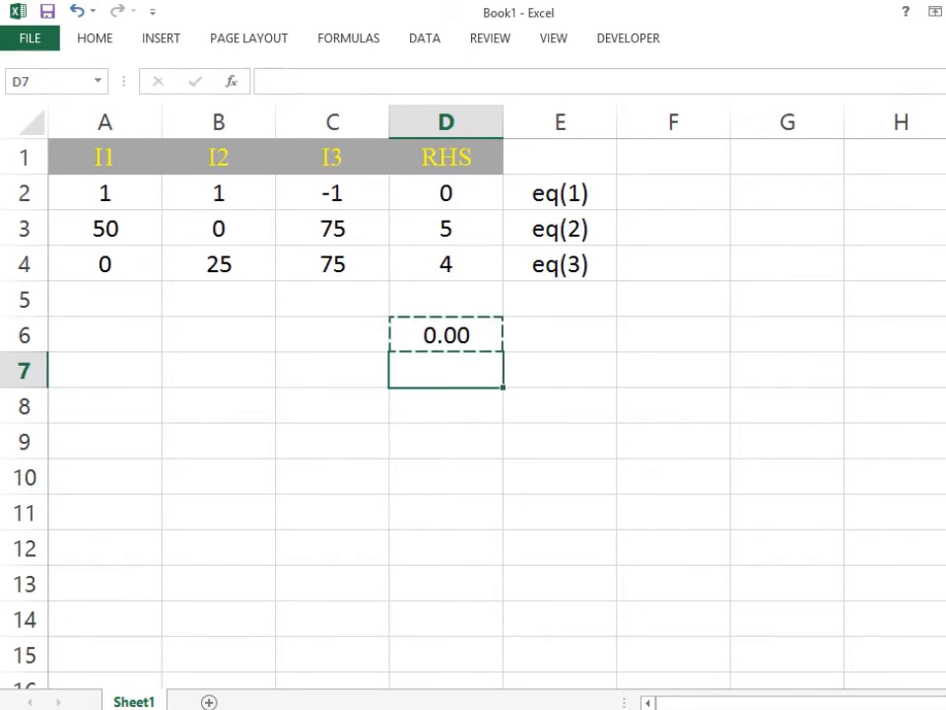
{"action": "key", "text": "shift+Down"}
{"action": "key", "text": "ctrl+v"}
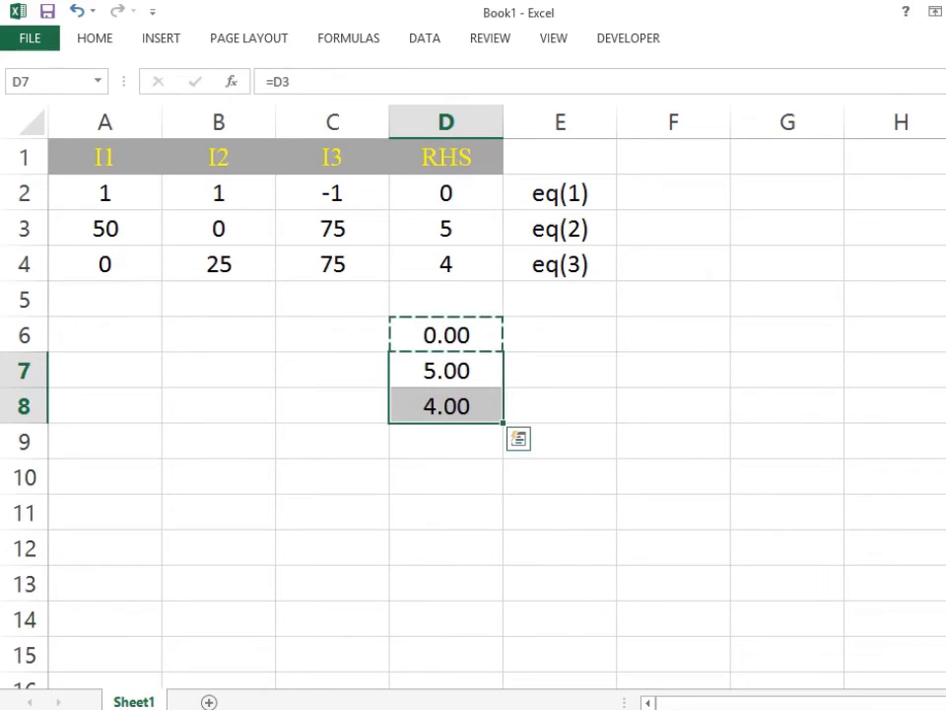
Examine the individual cell formulas in D6, D7 and D8
{"action": "left_click", "coordinate": [558, 334]}
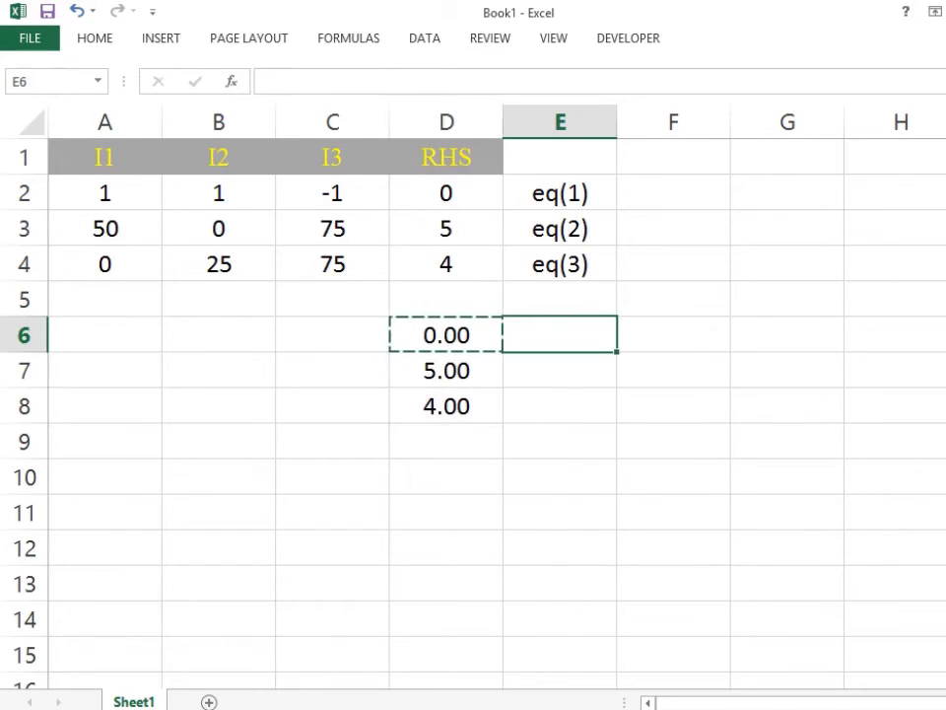
{"action": "left_click", "coordinate": [266, 81]}
{"action": "left_click", "coordinate": [445, 334]}
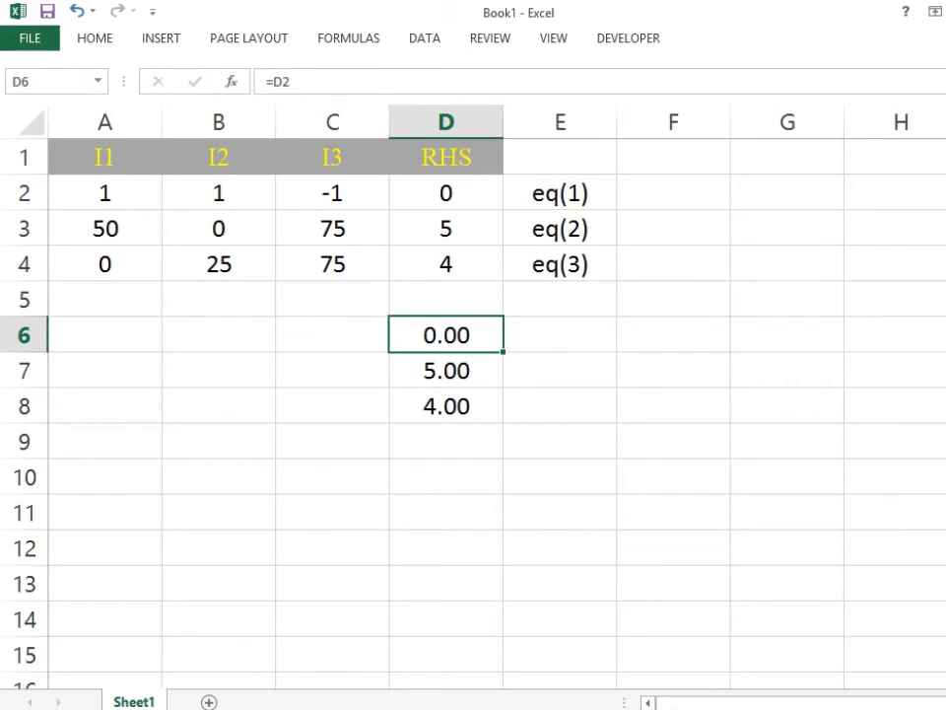
{"action": "left_click", "coordinate": [445, 369]}
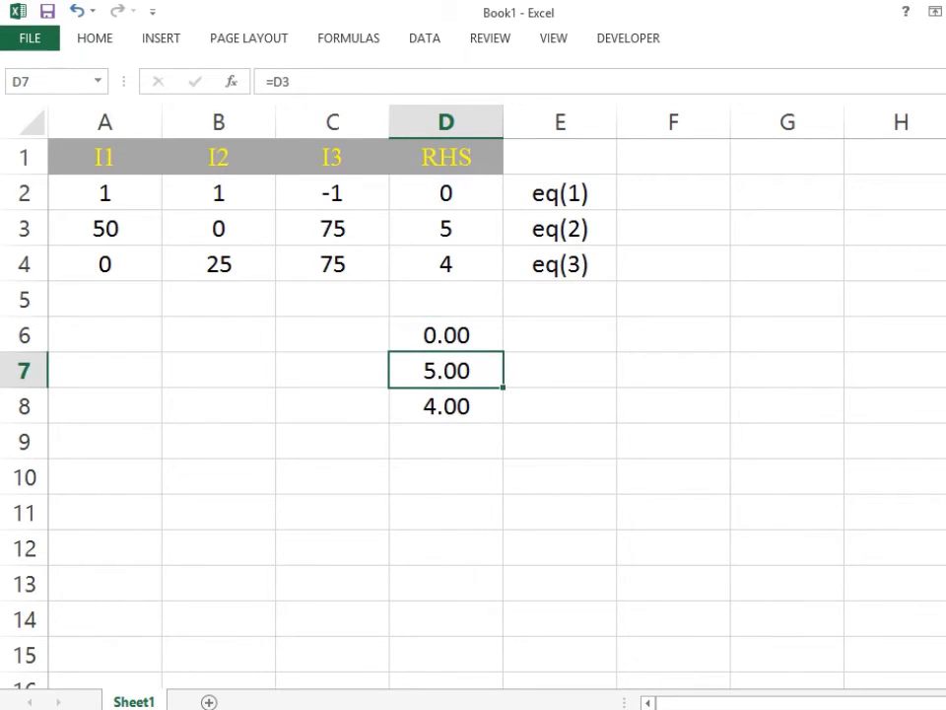
{"action": "left_click", "coordinate": [445, 405]}
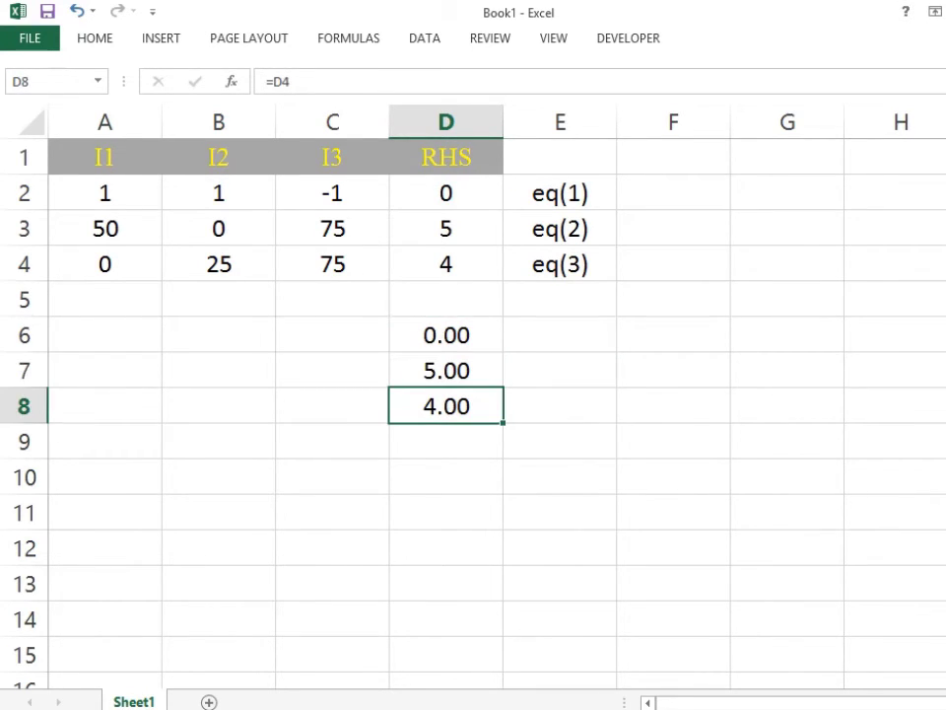
{"action": "left_click", "coordinate": [446, 369]}
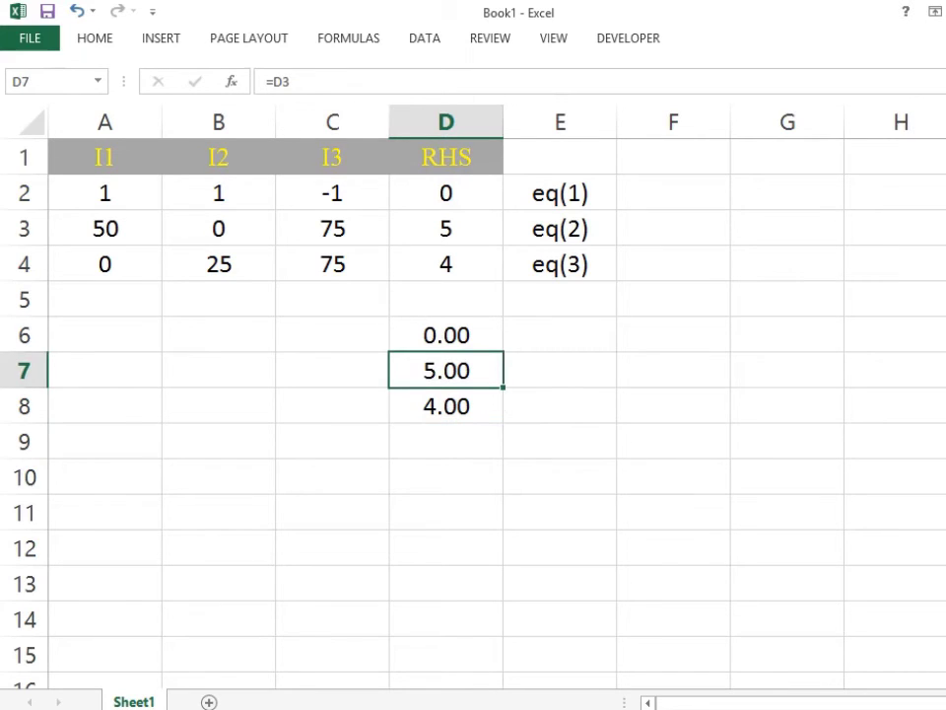
Clear the copied link formulas from D6:D8
{"action": "left_click", "coordinate": [446, 334]}
{"action": "left_click_drag", "start_coordinate": [446, 334], "coordinate": [446, 405]}
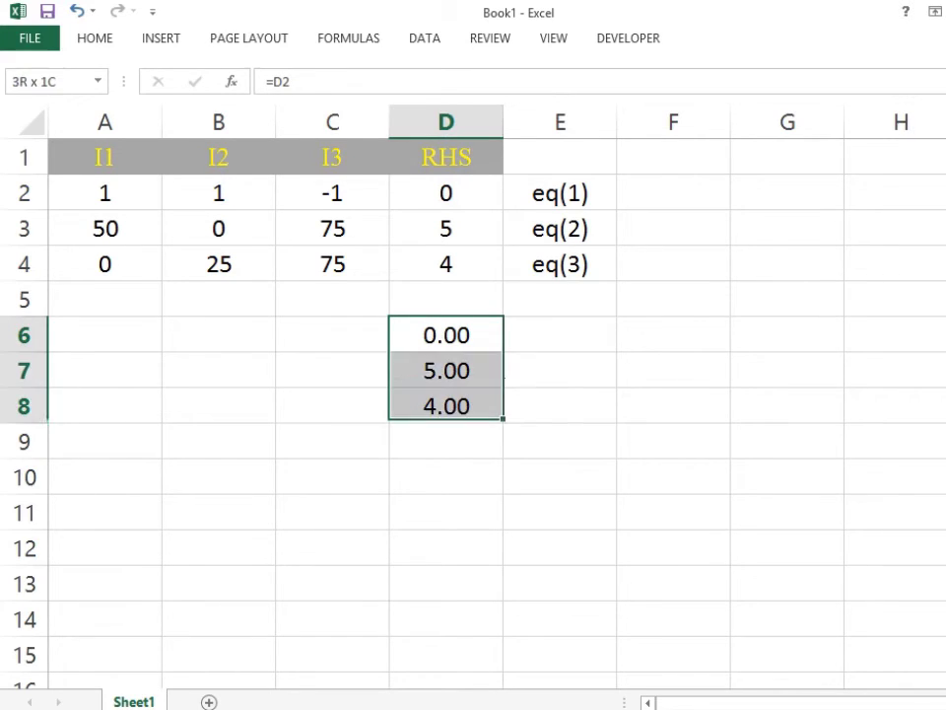
{"action": "key", "text": "Delete"}
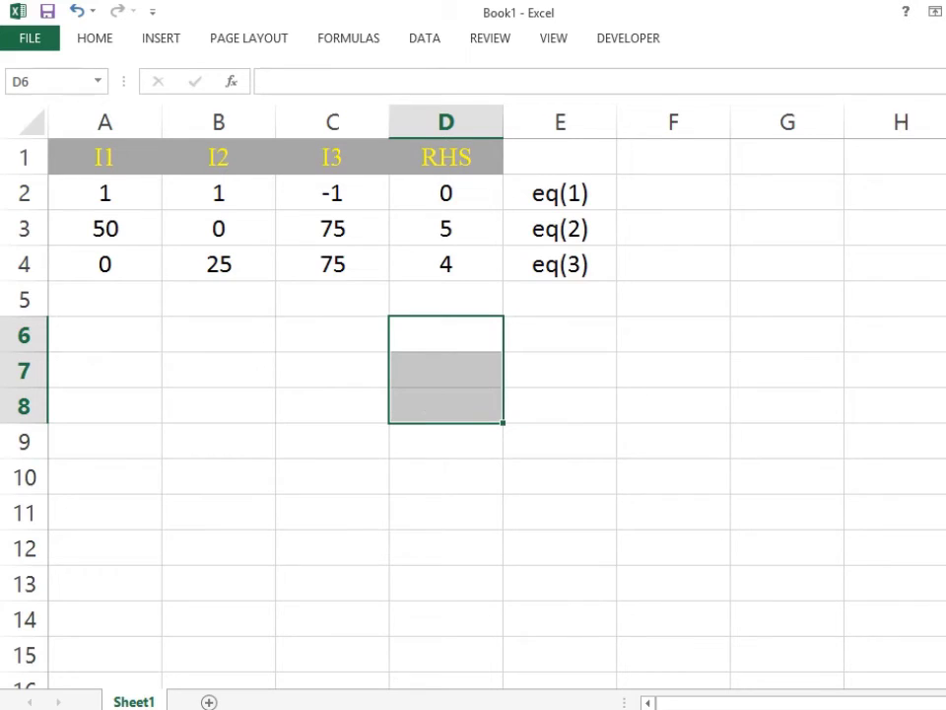
{"action": "left_click", "coordinate": [560, 334]}
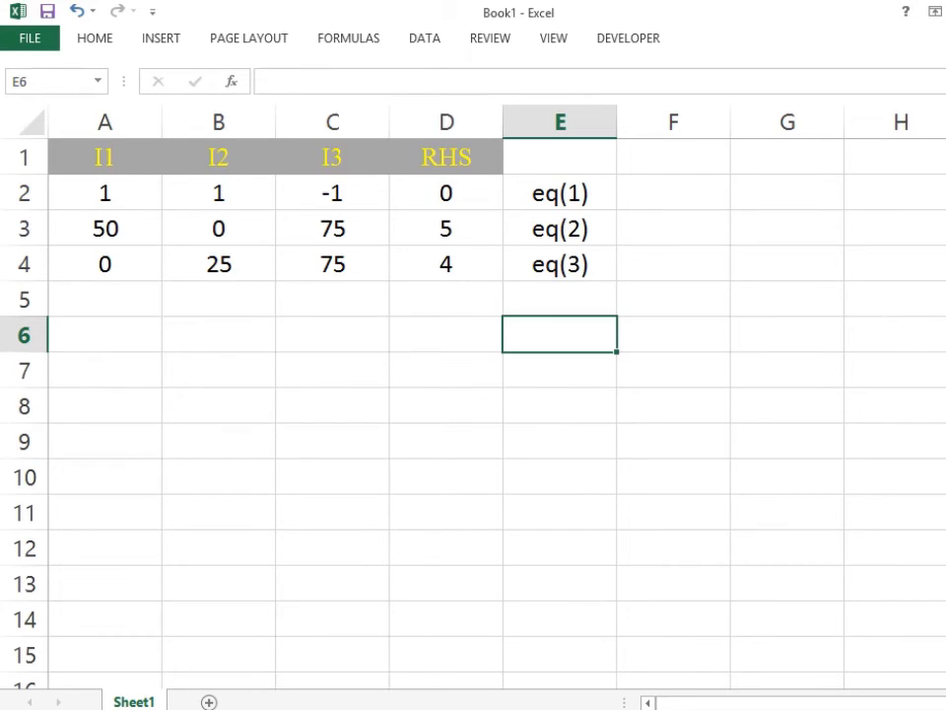
Enter the array formula =D2:D4 across D6:D8 to mirror the RHS column
{"action": "left_click_drag", "start_coordinate": [446, 334], "coordinate": [446, 405]}
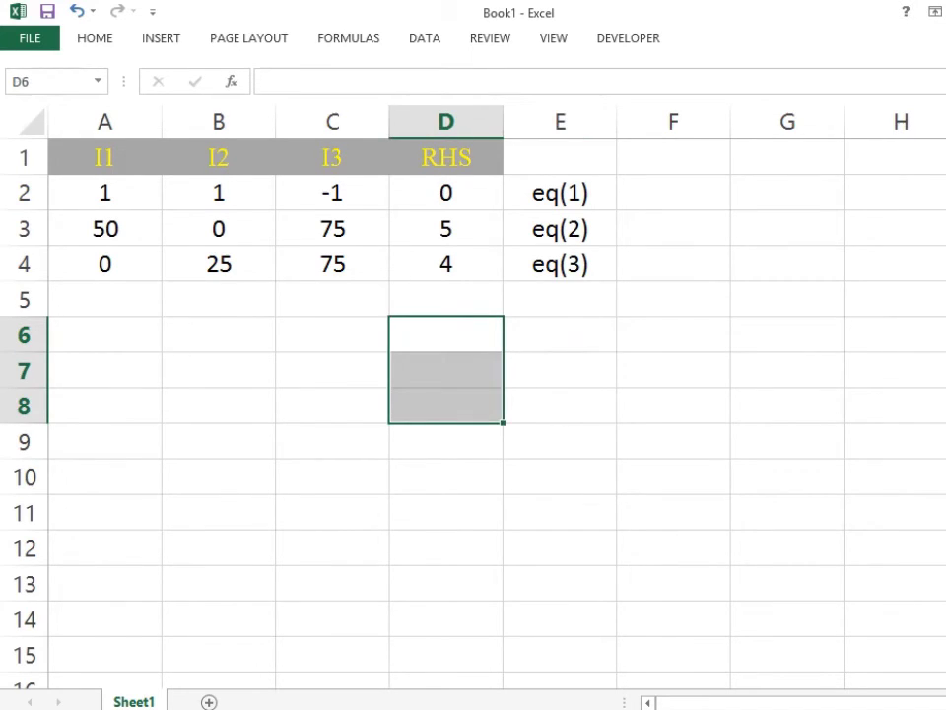
{"action": "left_click", "coordinate": [267, 81]}
{"action": "type", "text": "="}
{"action": "left_click_drag", "start_coordinate": [445, 192], "coordinate": [446, 264]}
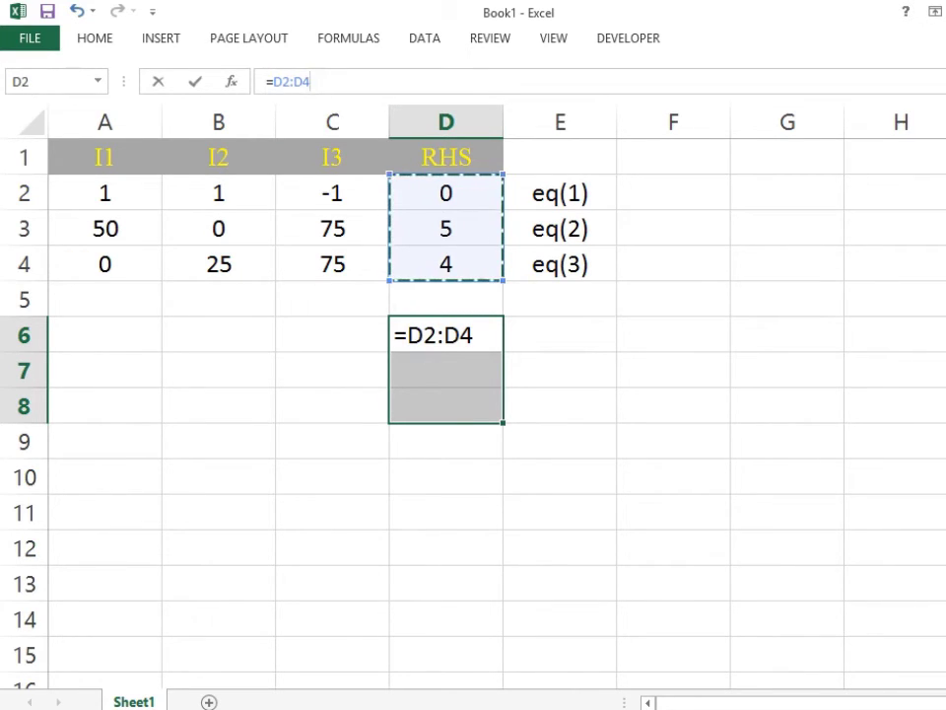
{"action": "key", "text": "ctrl+shift+Return"}
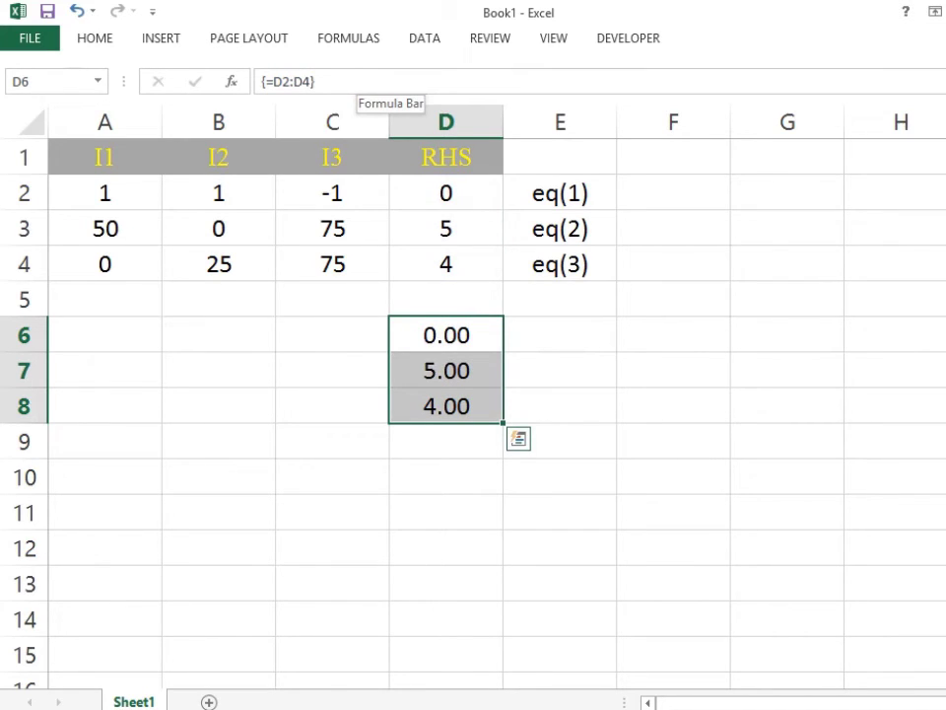
Check the array formula held by each cell of D6:D8
{"action": "left_click", "coordinate": [559, 334]}
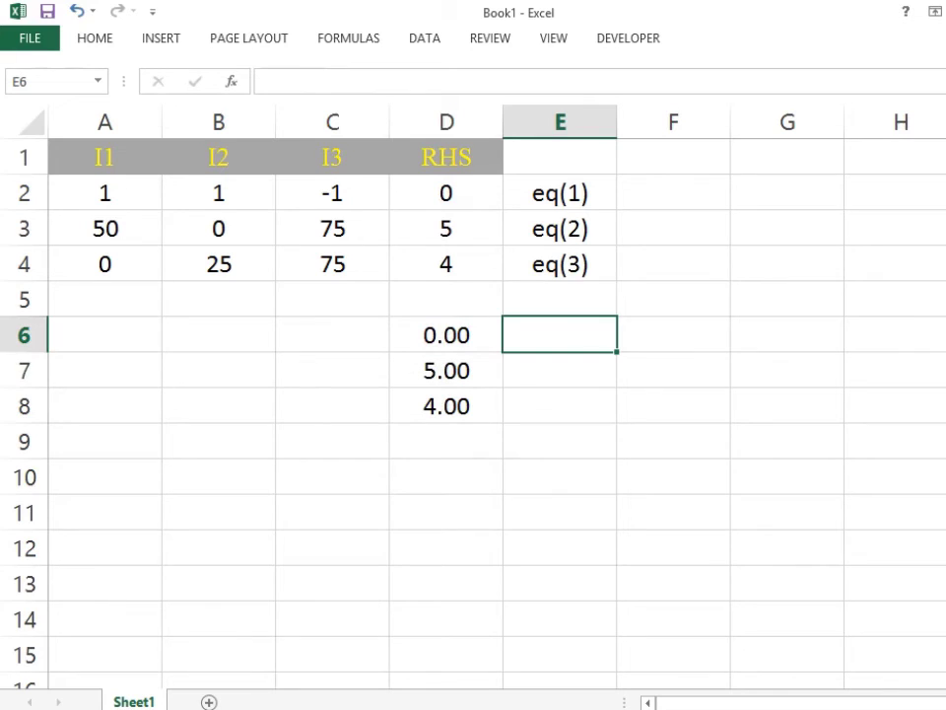
{"action": "left_click", "coordinate": [445, 369]}
{"action": "left_click", "coordinate": [446, 334]}
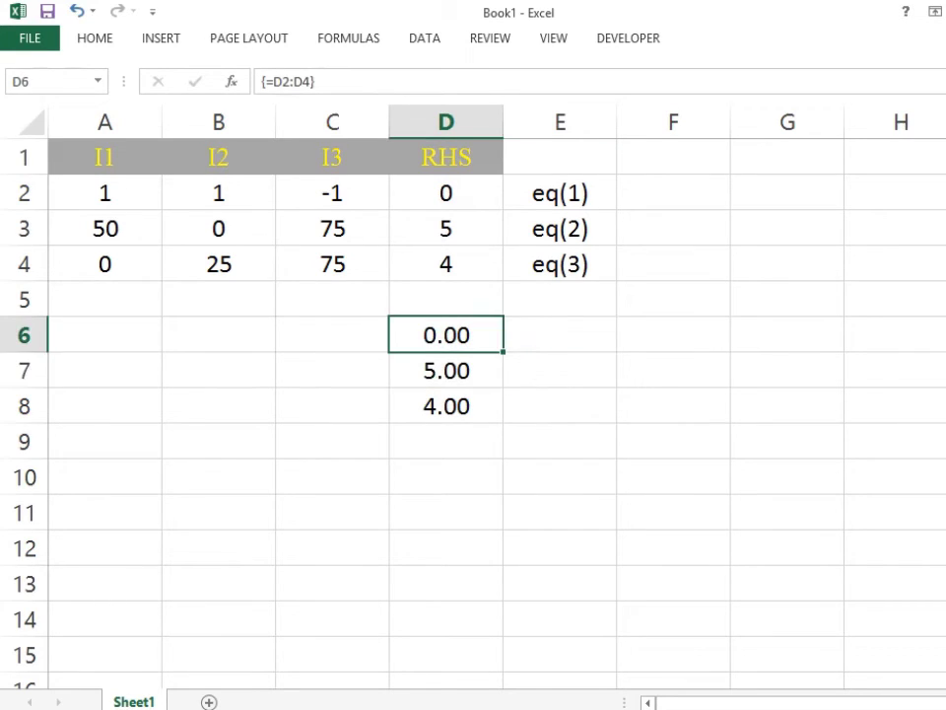
{"action": "left_click", "coordinate": [445, 370]}
{"action": "left_click", "coordinate": [446, 405]}
{"action": "left_click", "coordinate": [446, 334]}
Compute the inverse of the coefficient matrix in A6:C8 with the array formula =MINVERSE(A2:C4)
{"action": "left_click_drag", "start_coordinate": [104, 334], "coordinate": [333, 405]}
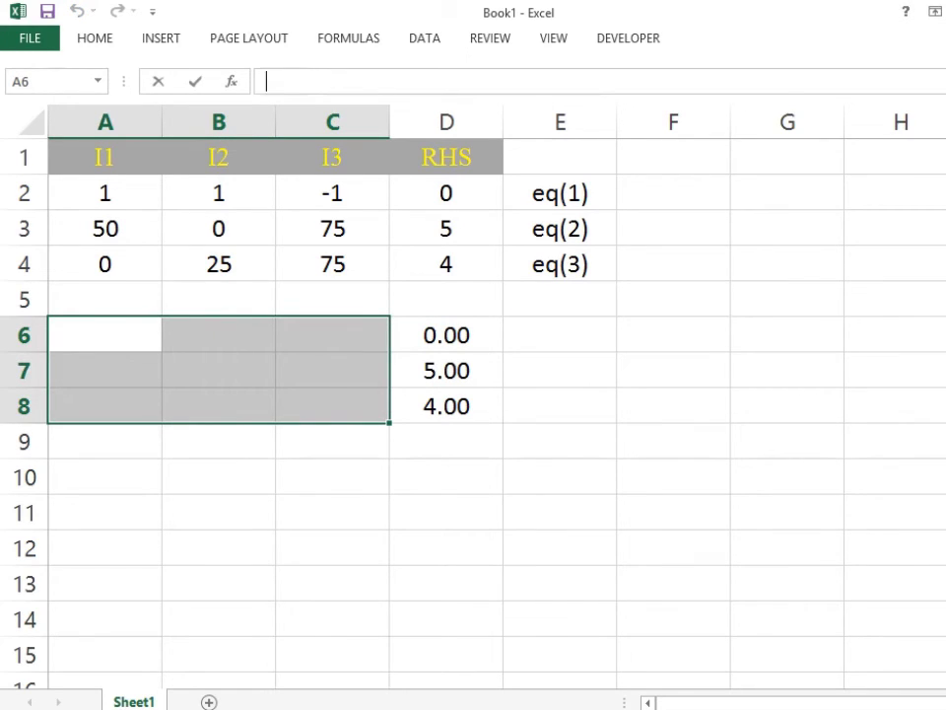
{"action": "type", "text": "=minverse"}
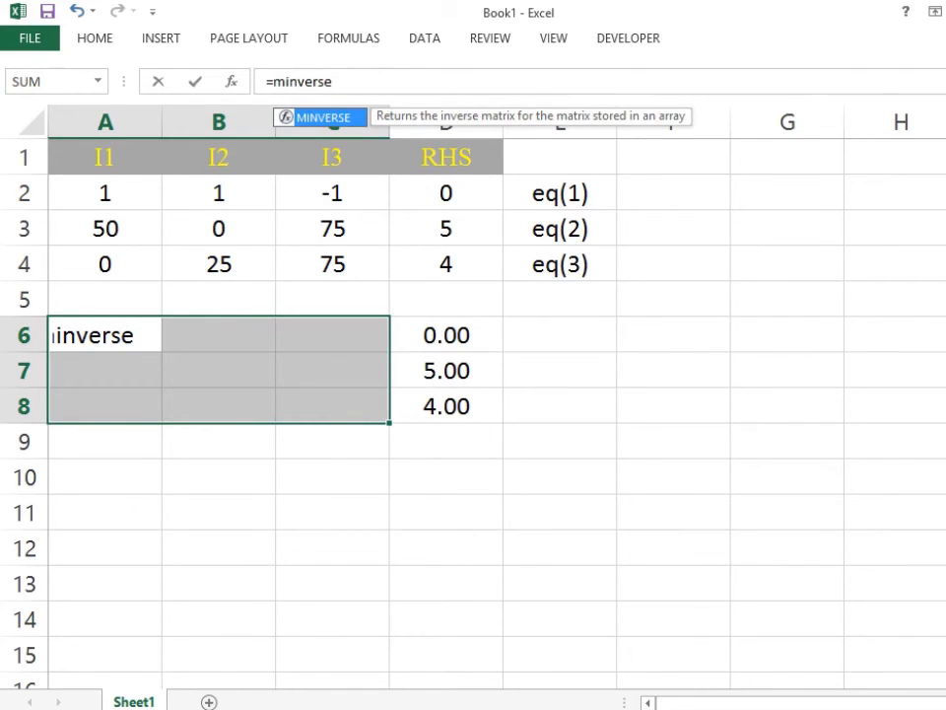
{"action": "type", "text": "("}
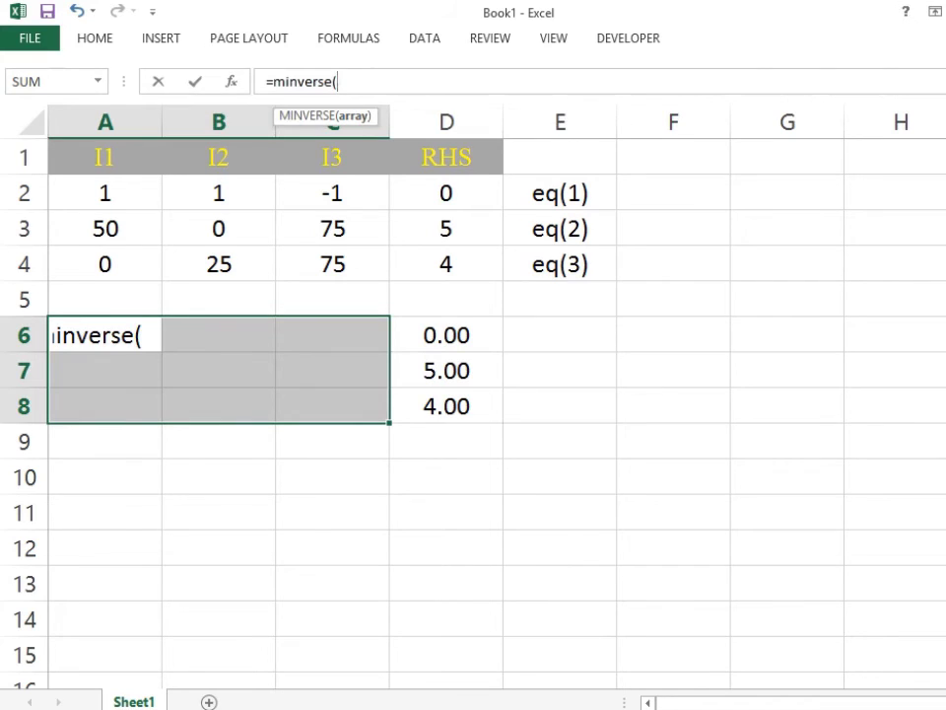
{"action": "left_click_drag", "start_coordinate": [105, 193], "coordinate": [296, 276]}
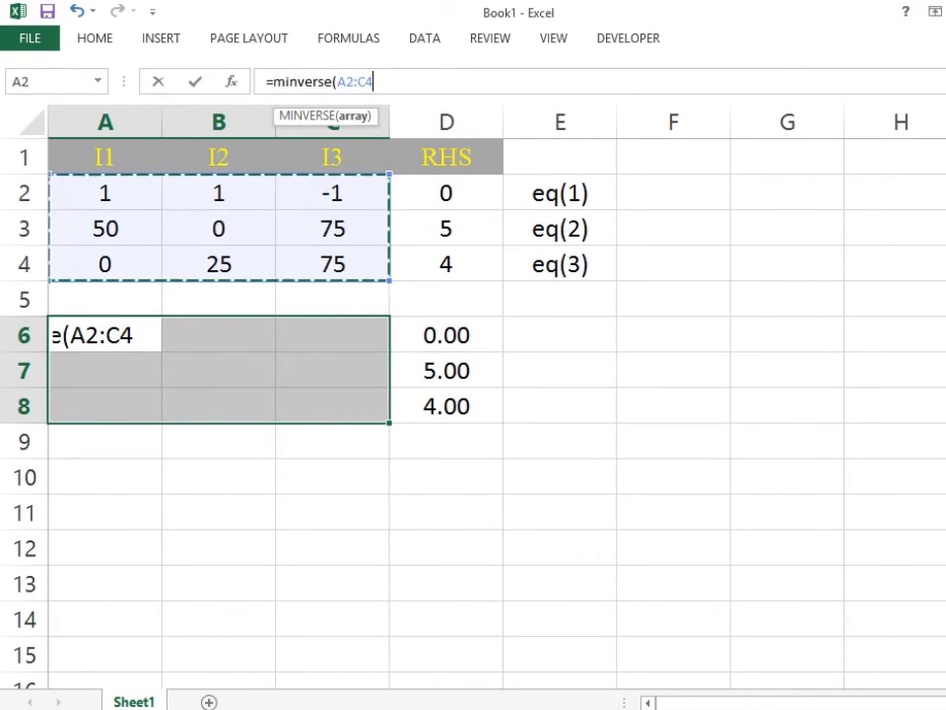
{"action": "type", "text": ")"}
{"action": "left_click", "coordinate": [378, 82]}
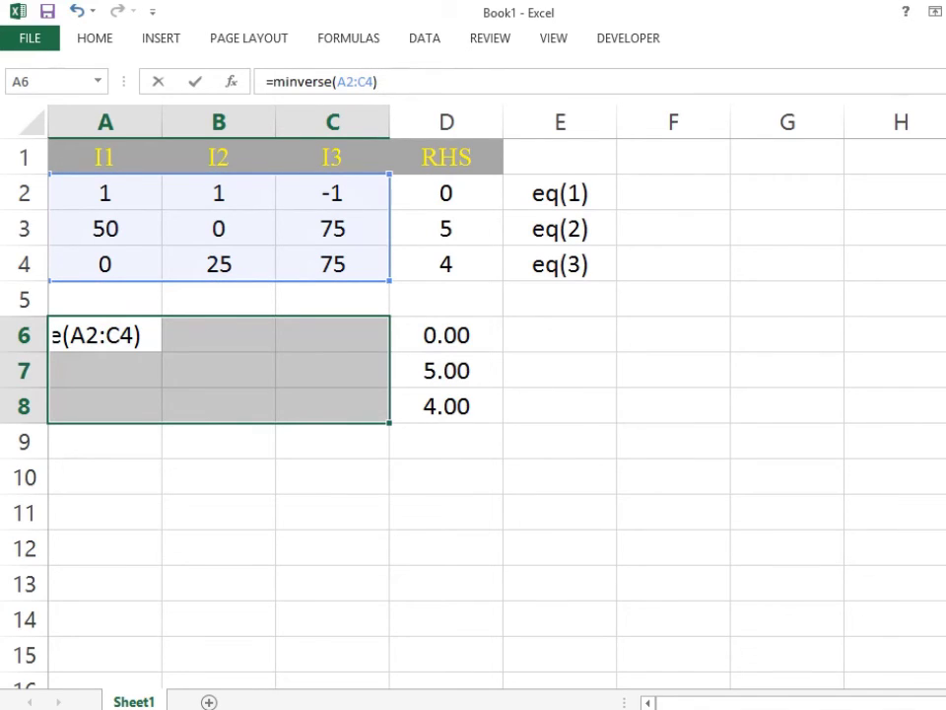
{"action": "key", "text": "ctrl+shift+Return"}
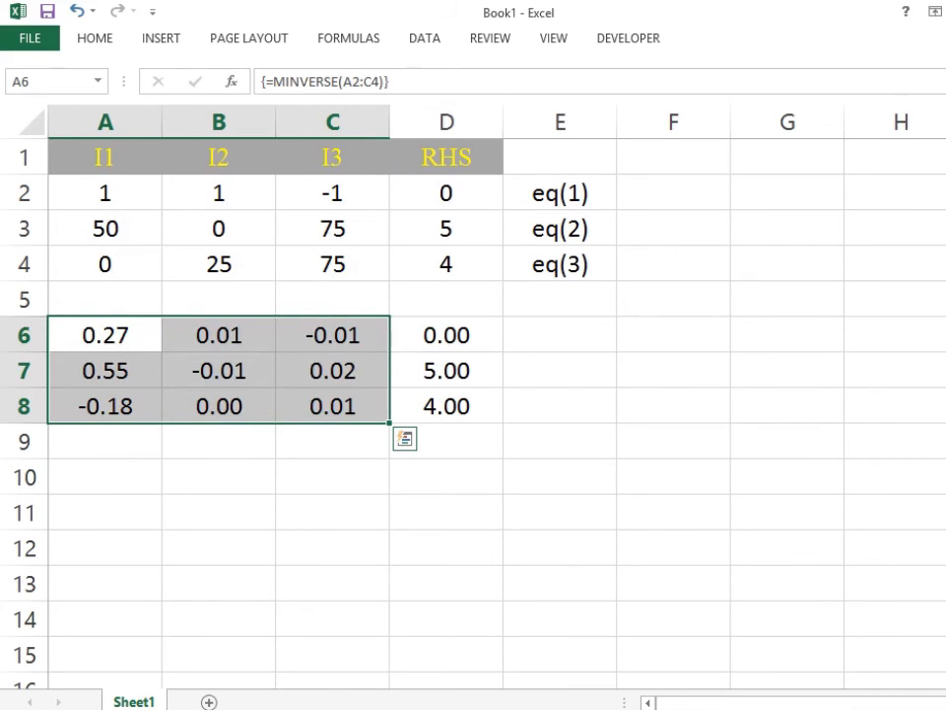
Multiply the inverse matrix by the RHS vector in E6:E8 with the array formula =MMULT(A6:C8,D6:D8) and check its cells
{"action": "left_click", "coordinate": [559, 335]}
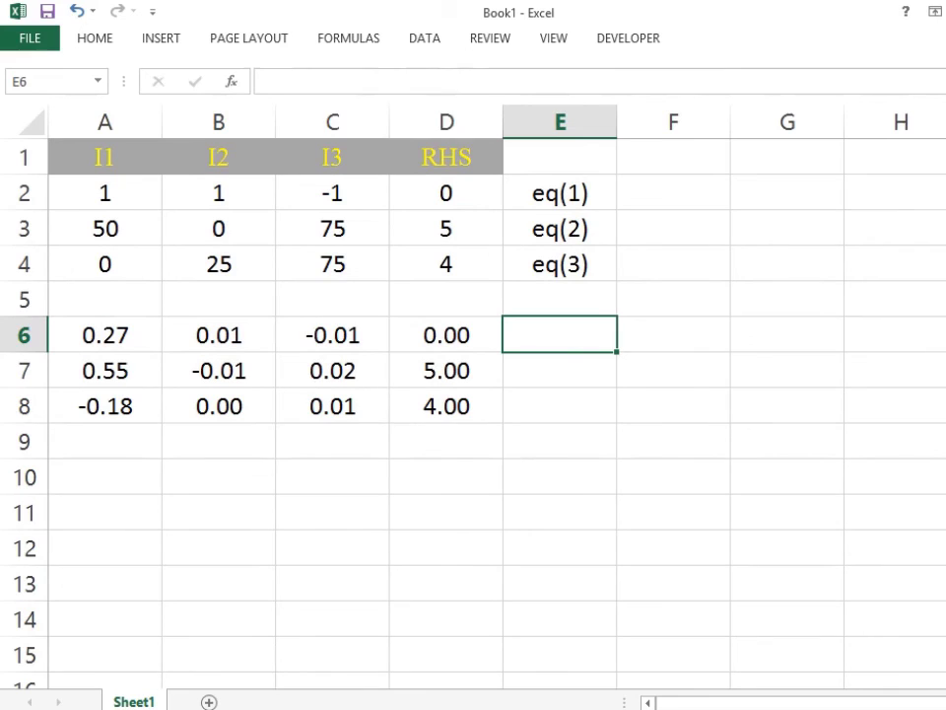
{"action": "left_click", "coordinate": [559, 370]}
{"action": "left_click_drag", "start_coordinate": [558, 334], "coordinate": [558, 405]}
{"action": "left_click", "coordinate": [267, 80]}
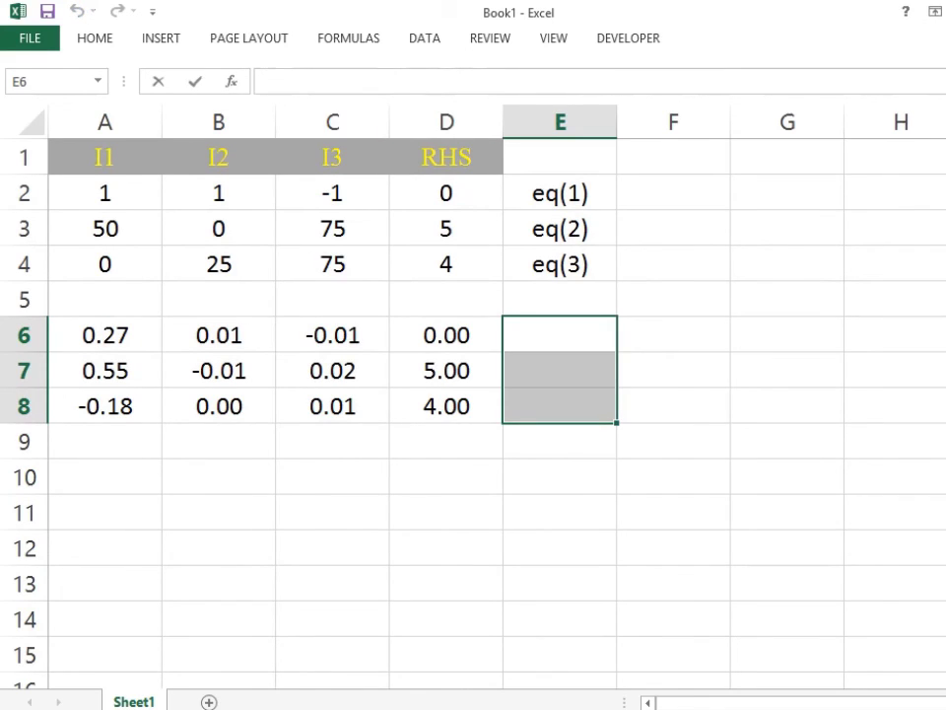
{"action": "type", "text": "=mmult("}
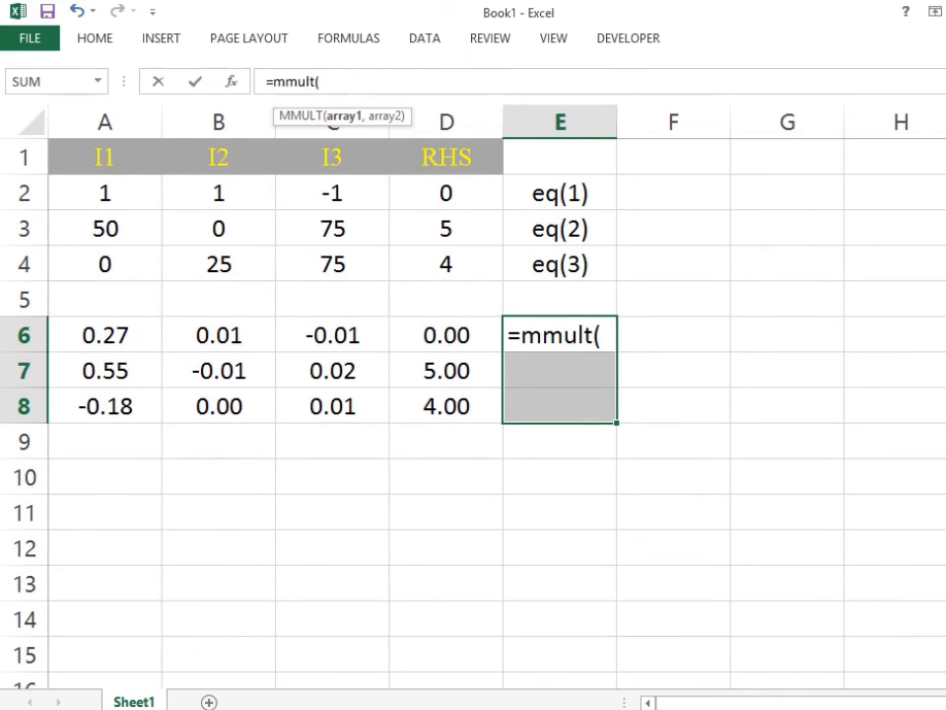
{"action": "left_click_drag", "start_coordinate": [98, 335], "coordinate": [365, 414]}
{"action": "type", "text": ","}
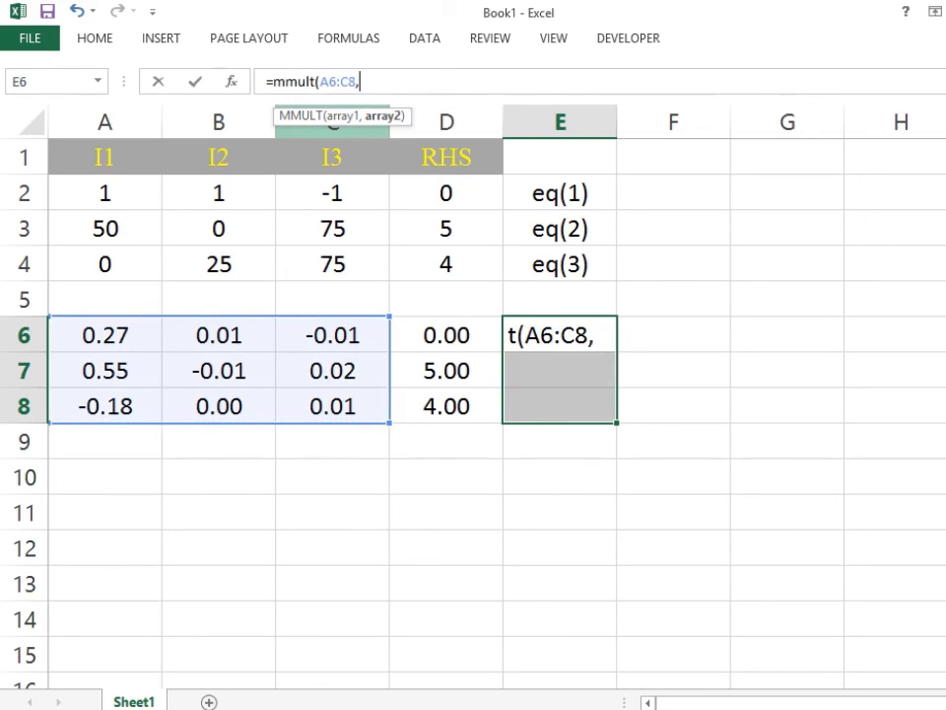
{"action": "left_click_drag", "start_coordinate": [446, 335], "coordinate": [446, 406]}
{"action": "type", "text": ")"}
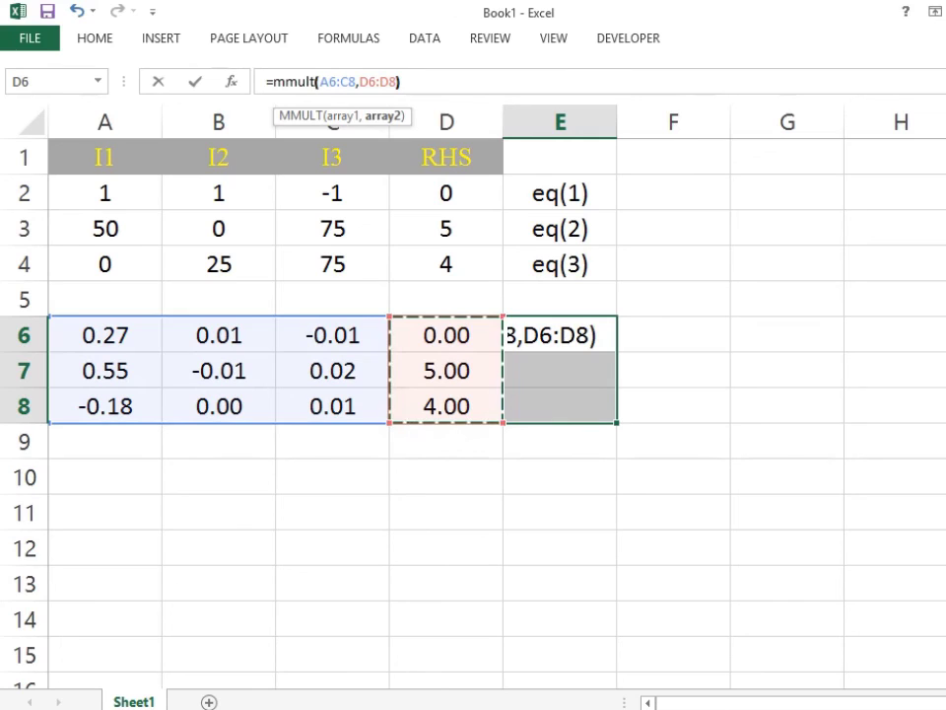
{"action": "key", "text": "ctrl+shift+Return"}
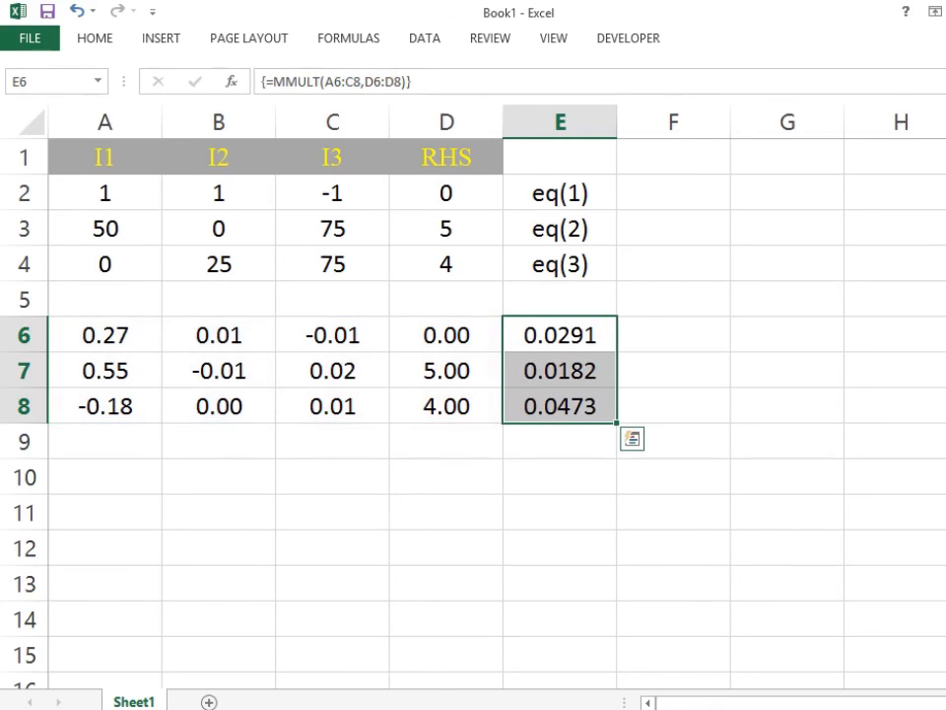
{"action": "left_click", "coordinate": [560, 335]}
{"action": "left_click", "coordinate": [560, 371]}
{"action": "left_click", "coordinate": [560, 407]}
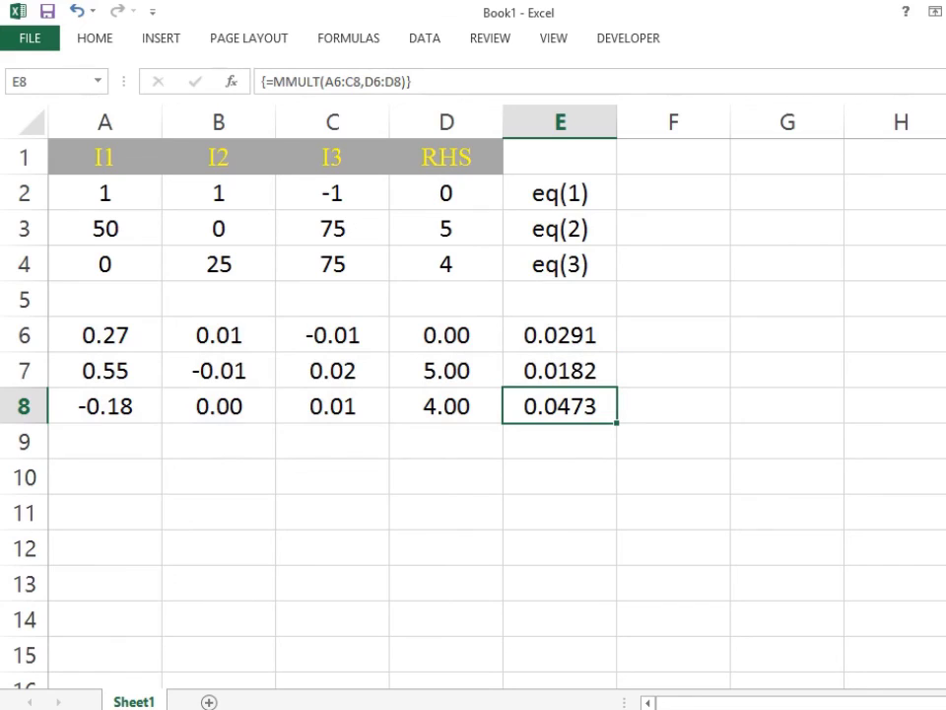
Label the results in F6:F8 with the array formula =TRANSPOSE(A1:C1), and select the results with their labels in E6:F8
{"action": "left_click_drag", "start_coordinate": [673, 335], "coordinate": [674, 406]}
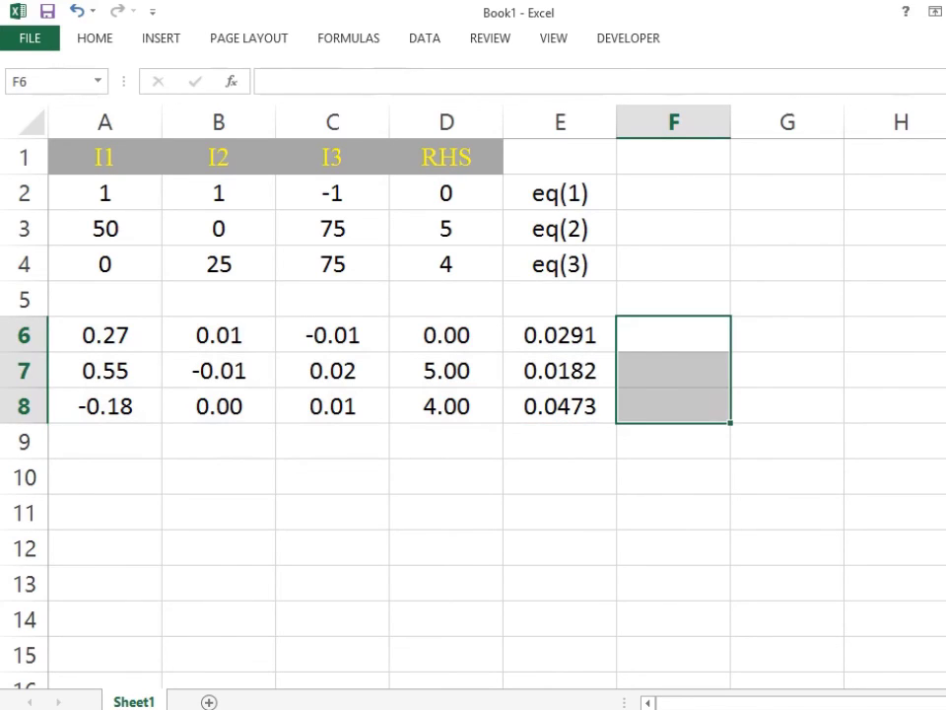
{"action": "type", "text": "="}
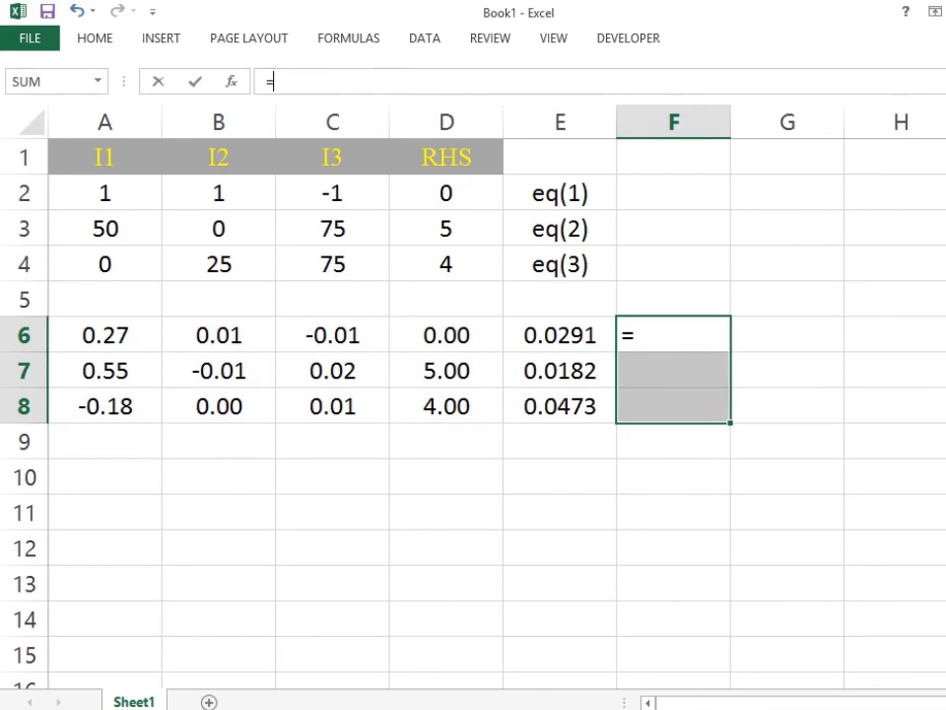
{"action": "type", "text": "tranpose"}
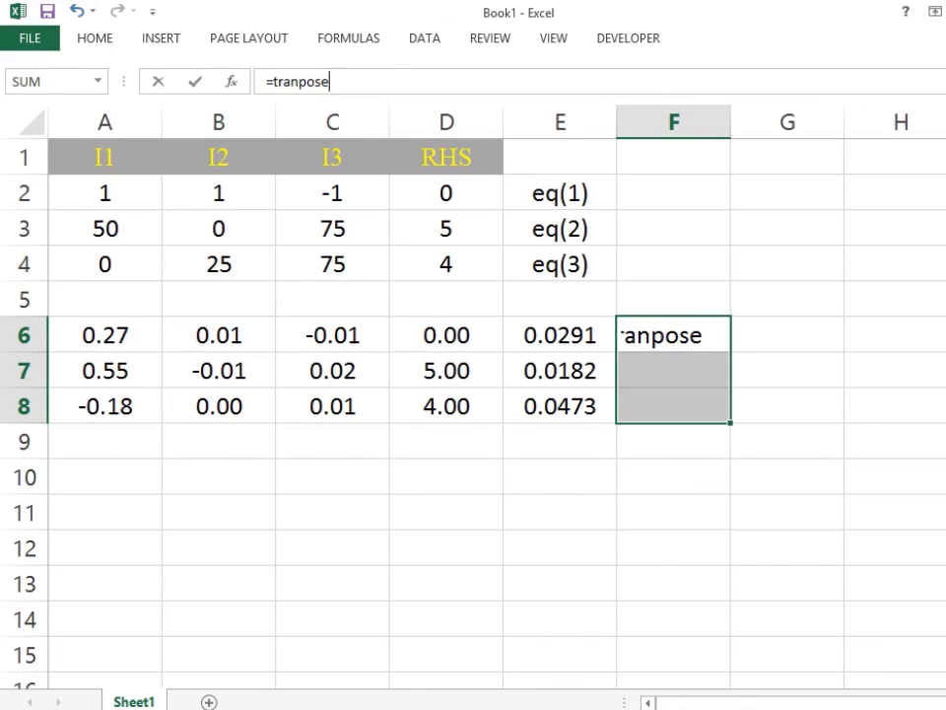
{"action": "key", "text": "Left"}
{"action": "key", "text": "Left"}
{"action": "key", "text": "Left"}
{"action": "key", "text": "Left"}
{"action": "type", "text": "s"}
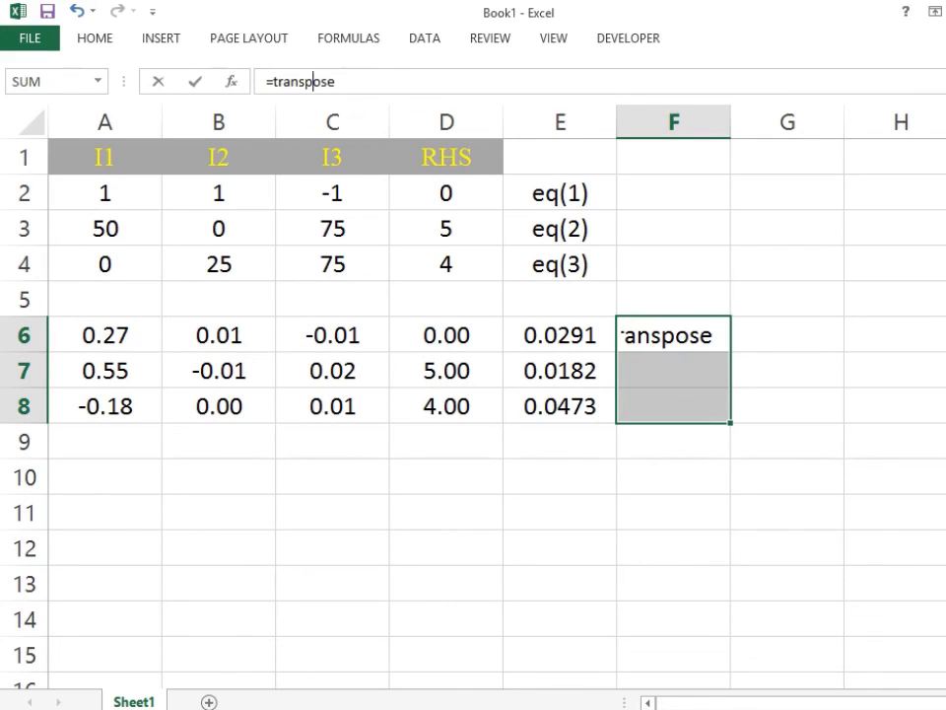
{"action": "key", "text": "End"}
{"action": "key", "text": "BackSpace"}
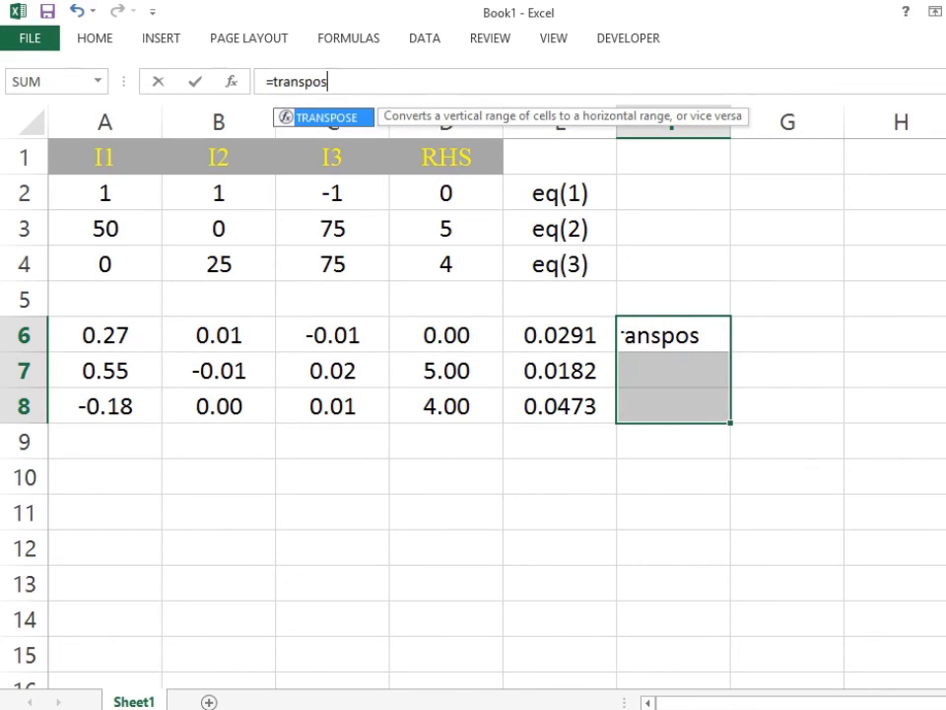
{"action": "type", "text": "e("}
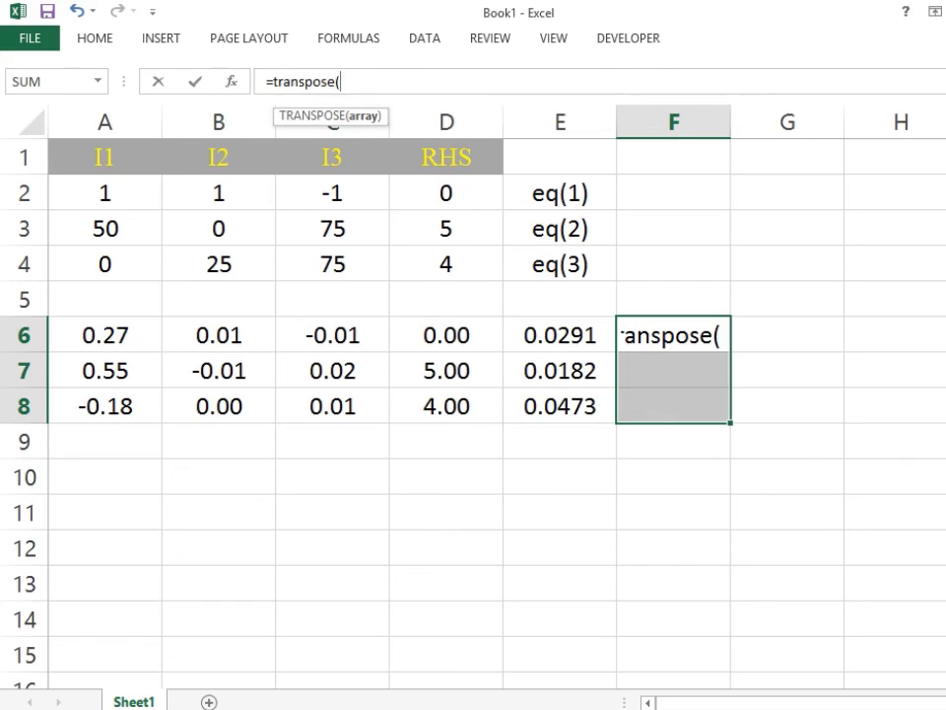
{"action": "left_click_drag", "start_coordinate": [106, 156], "coordinate": [334, 157]}
{"action": "key", "text": "ctrl+shift+Return"}
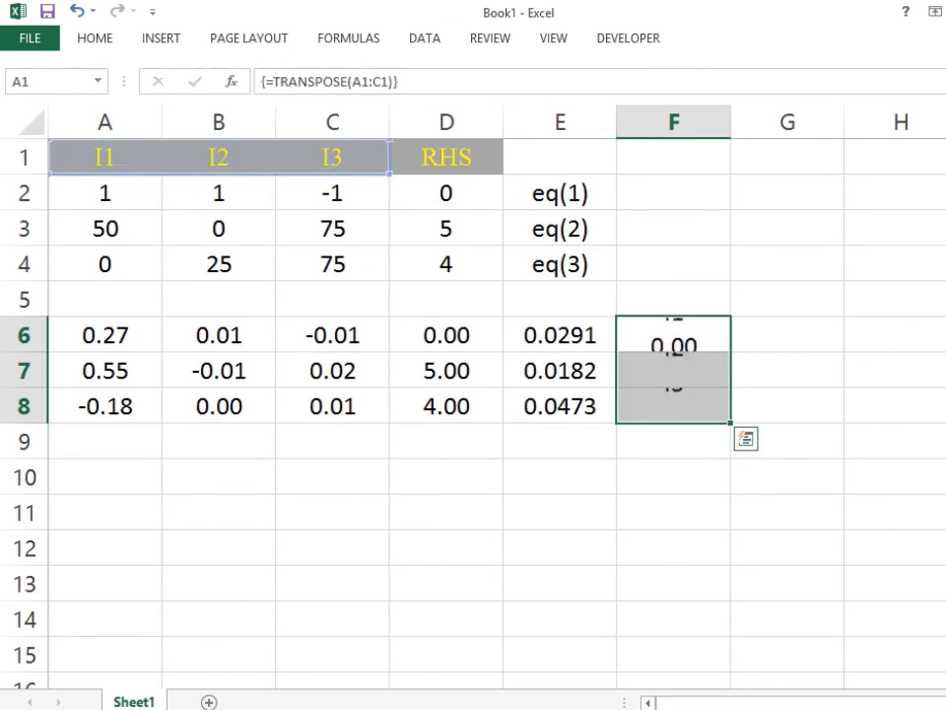
{"action": "left_click", "coordinate": [786, 335]}
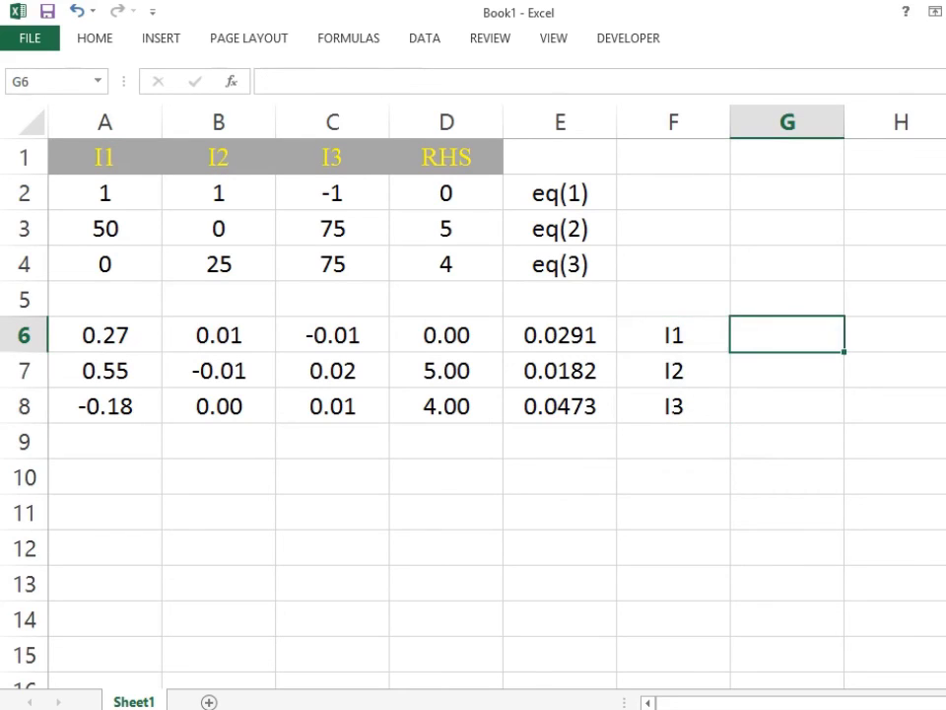
{"action": "left_click_drag", "start_coordinate": [560, 335], "coordinate": [673, 406]}
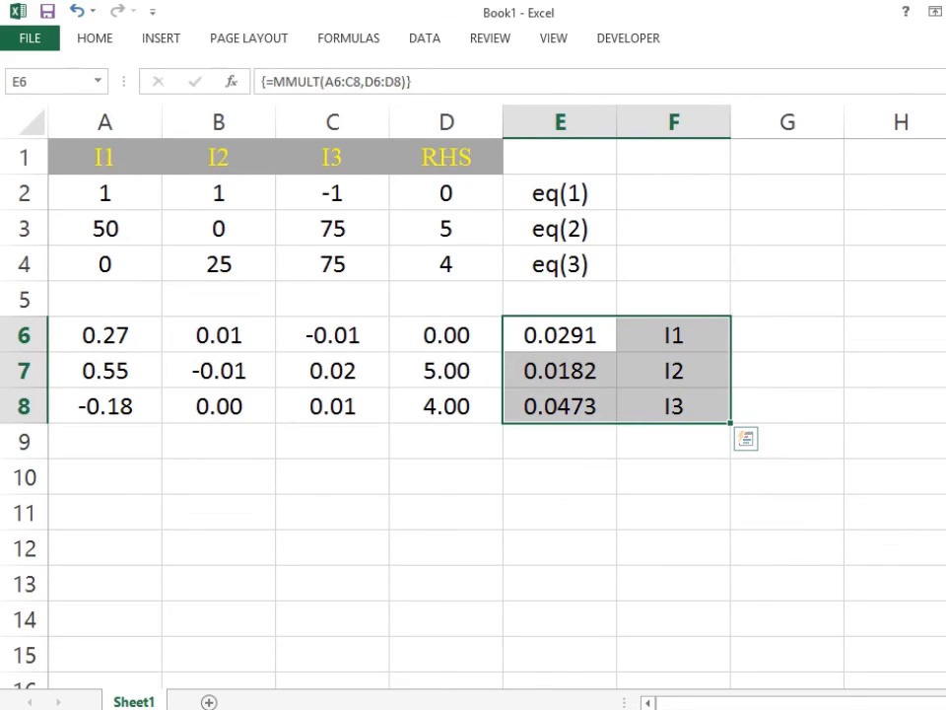